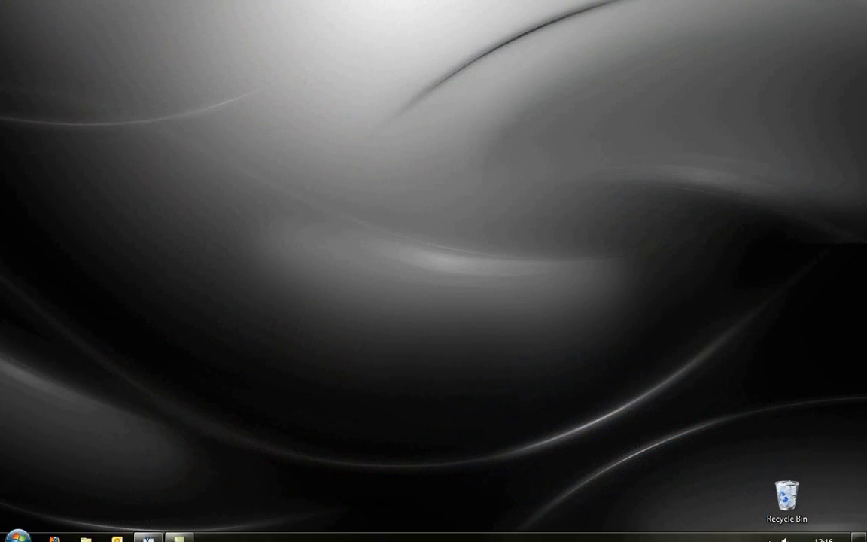
# Step: Sign into the personal SharePoint site in Firefox and open its empty Vault Data folder
pyautogui.click(63, 532)
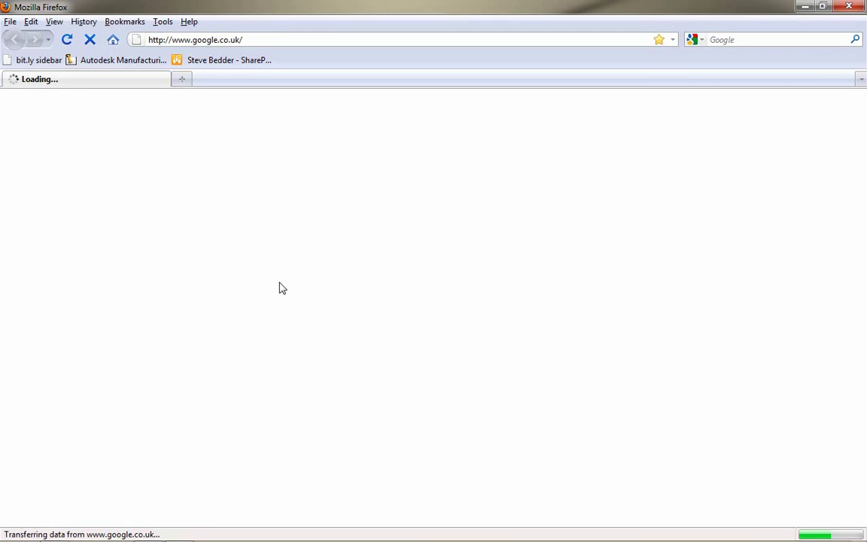
pyautogui.click(234, 60)
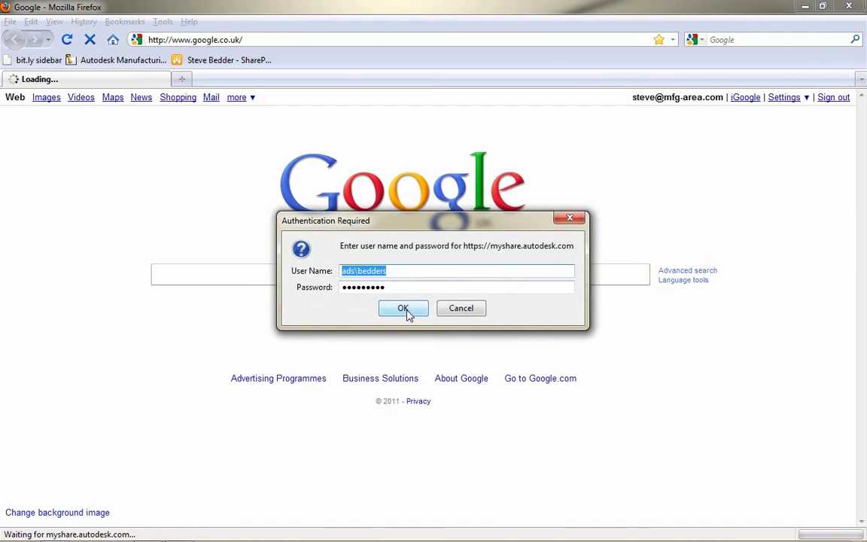
pyautogui.click(407, 312)
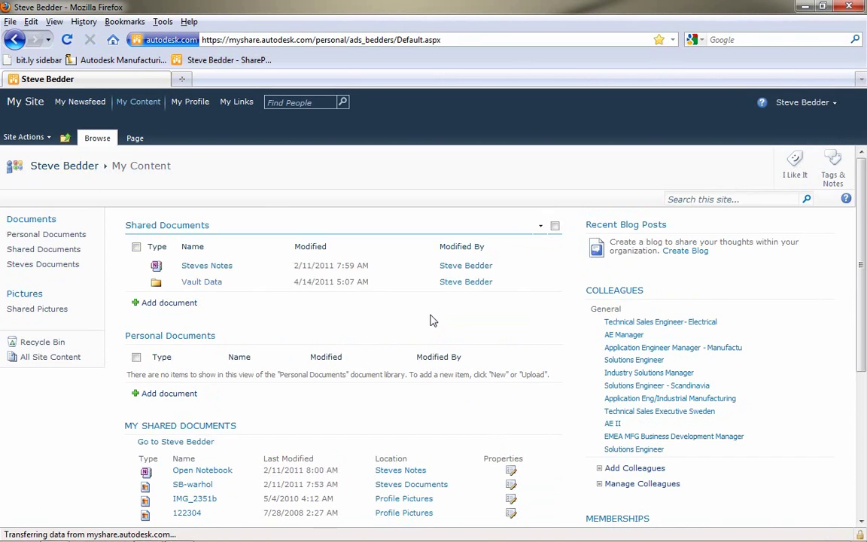
pyautogui.click(203, 283)
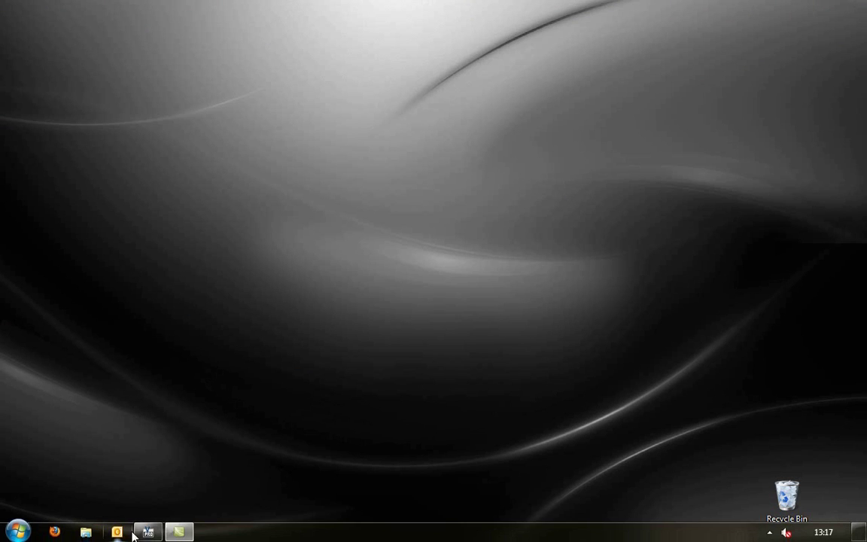
# Step: Search the vault for 'fixture' and inspect 100-1-200.dwg's Uses and Preview tabs
pyautogui.click(148, 532)
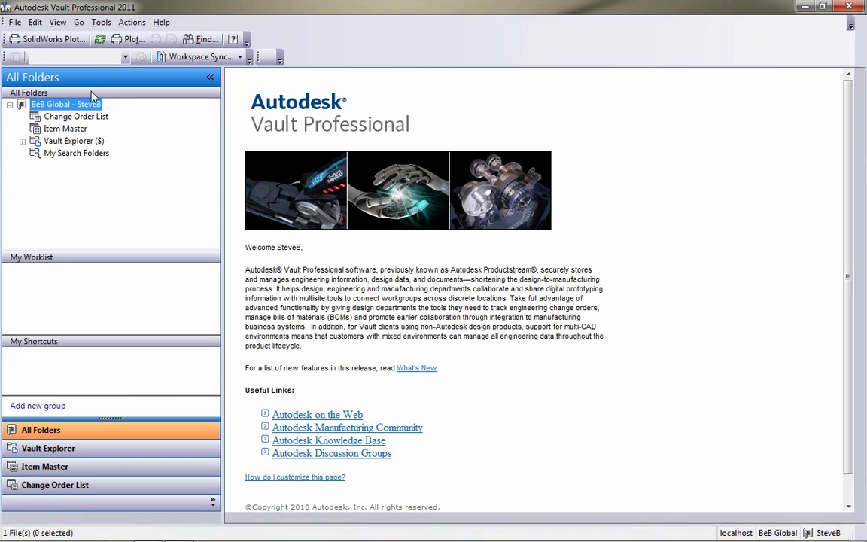
pyautogui.click(68, 142)
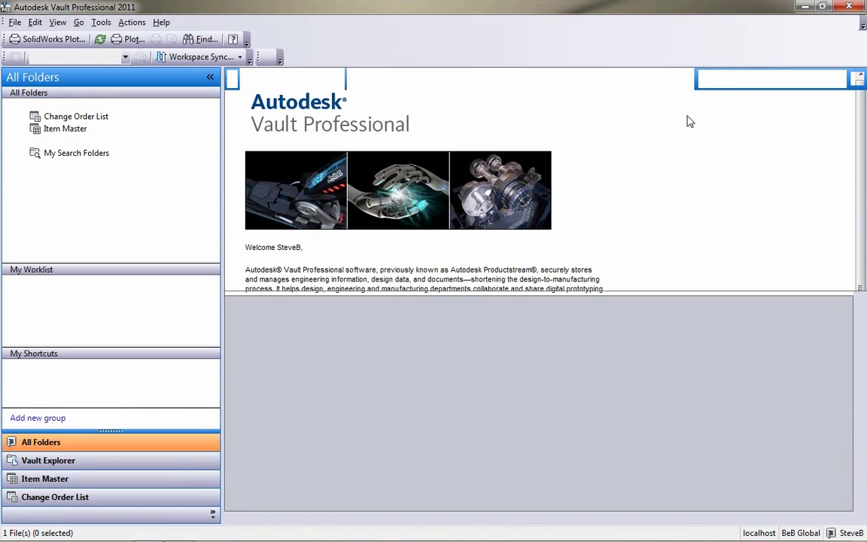
pyautogui.click(740, 79)
pyautogui.write('f')
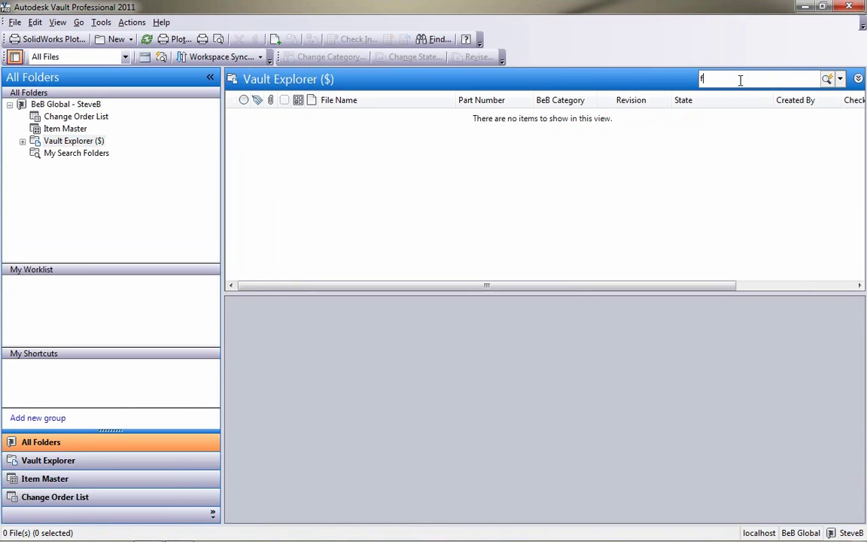
pyautogui.write('ixture')
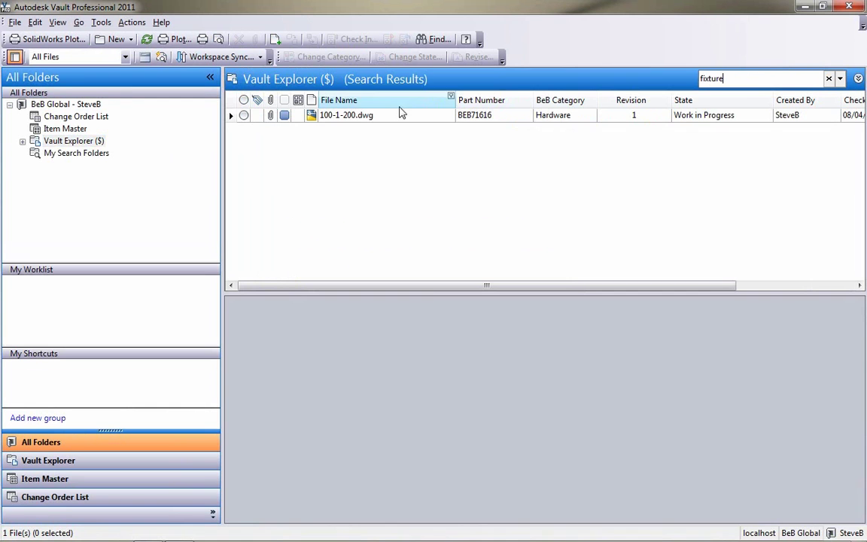
pyautogui.click(371, 120)
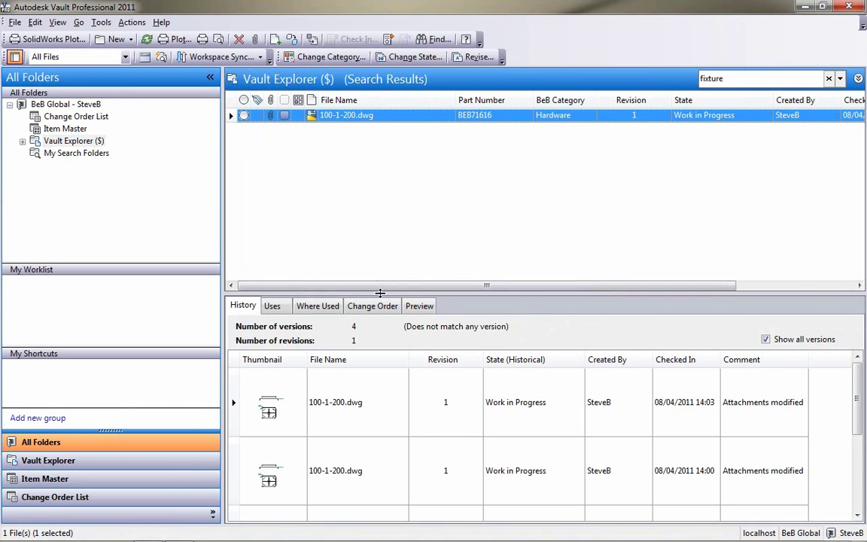
pyautogui.moveTo(379, 293); pyautogui.dragTo(391, 241)
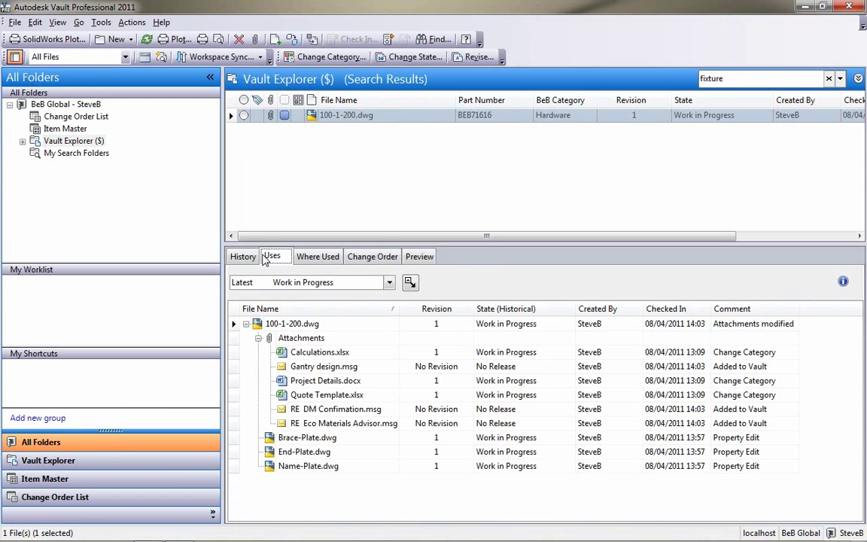
pyautogui.click(271, 257)
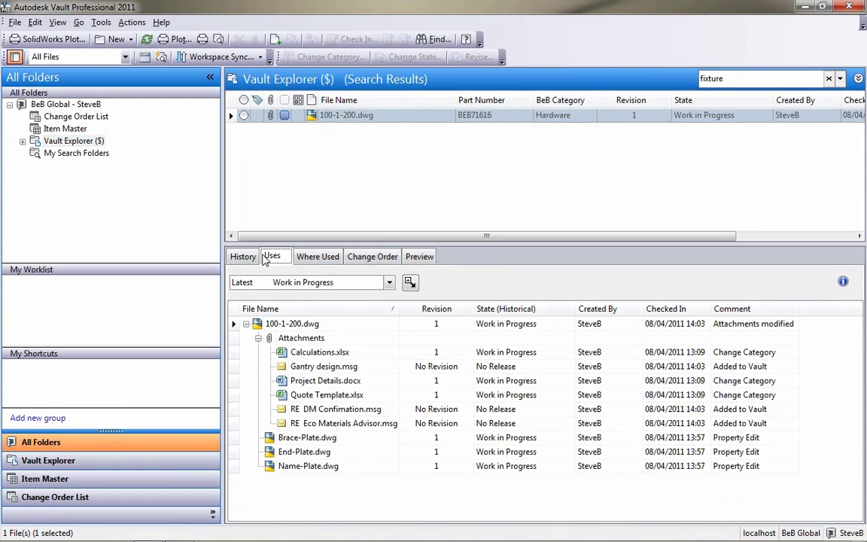
pyautogui.click(420, 257)
pyautogui.moveTo(426, 355)
pyautogui.mouseDown()
pyautogui.moveTo(442, 413)
pyautogui.moveTo(447, 383)
pyautogui.mouseUp()
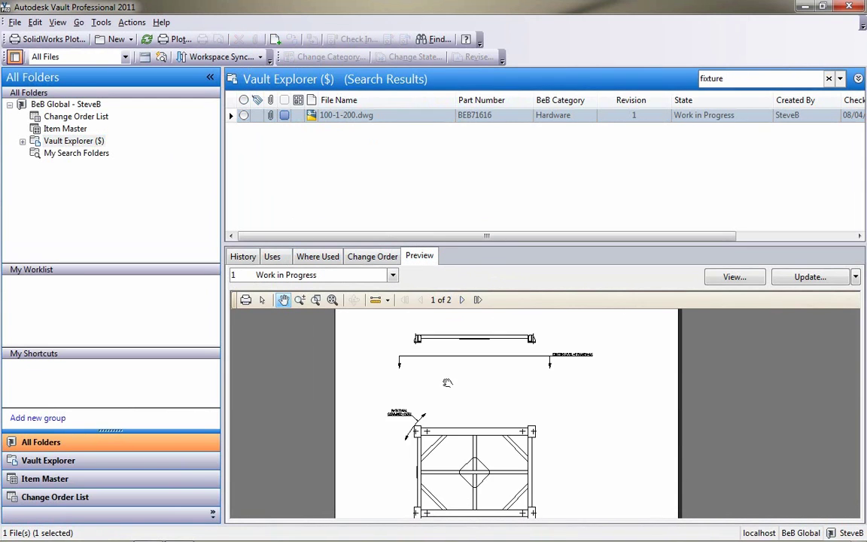
# Step: Go to 100-1-200.dwg's folder and list its attachments and dependent drawings again
pyautogui.rightClick(359, 121)
pyautogui.click(412, 374)
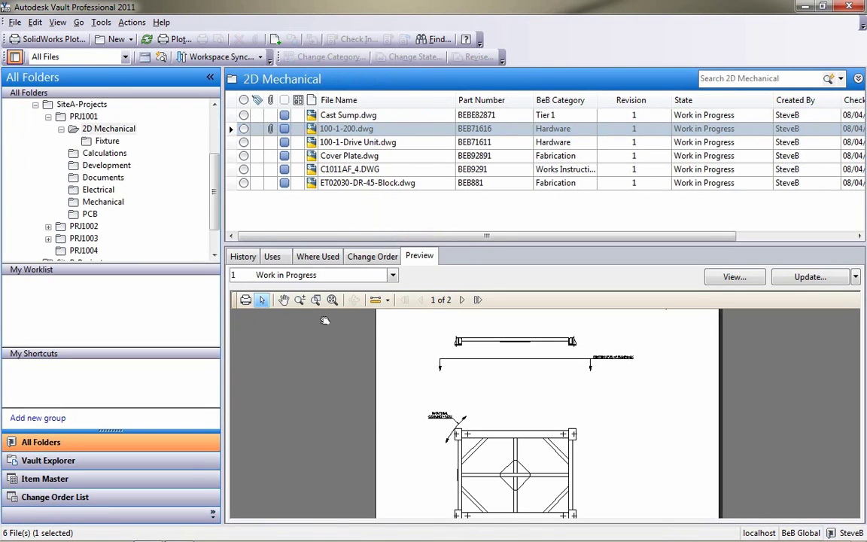
pyautogui.click(284, 258)
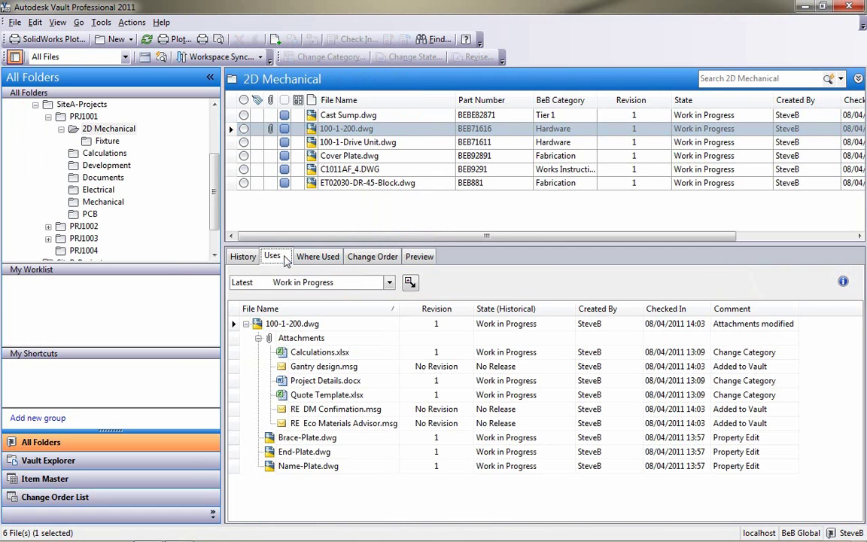
pyautogui.click(257, 130)
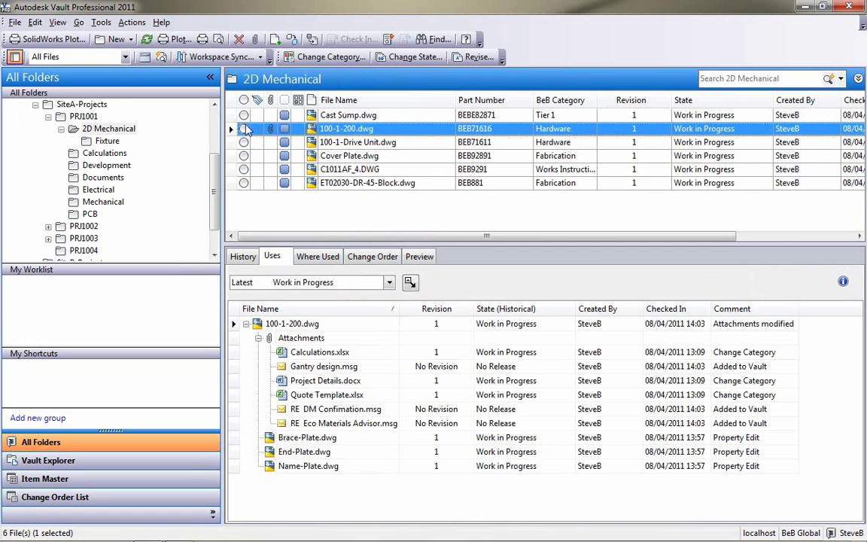
# Step: Start Pack and Go for 100-1-200.dwg, sending to a SharePoint Directory as an unzipped package
pyautogui.click(15, 22)
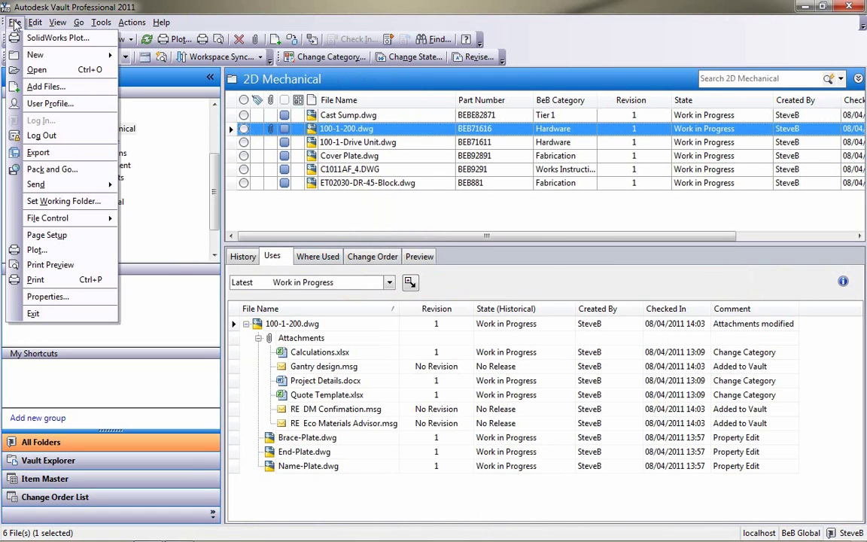
pyautogui.click(60, 169)
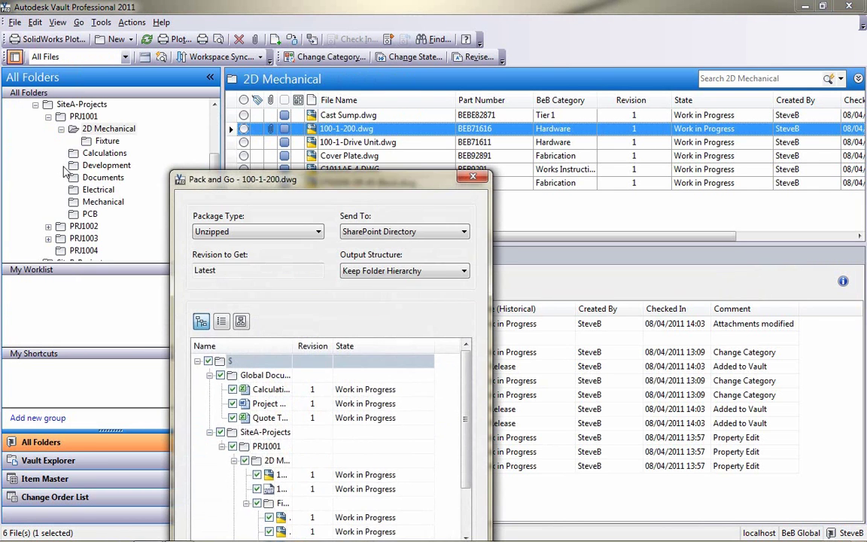
pyautogui.moveTo(292, 171); pyautogui.dragTo(243, 49)
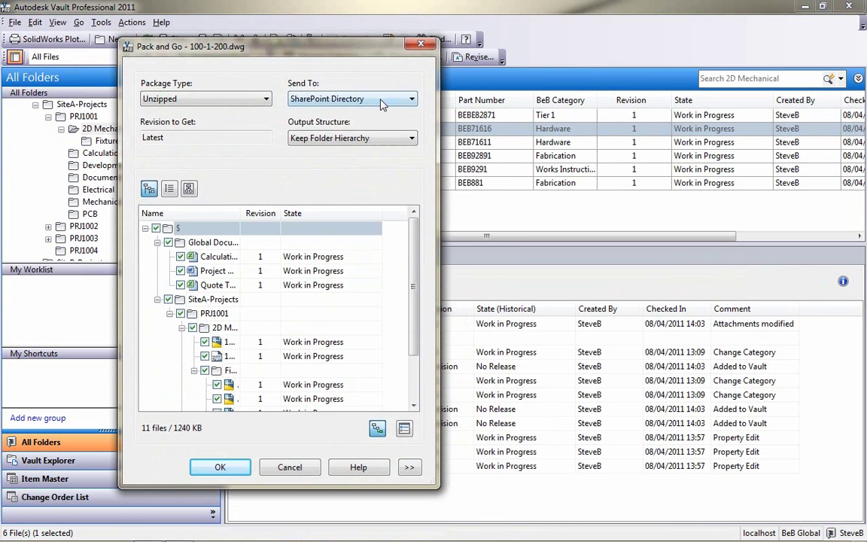
pyautogui.click(392, 98)
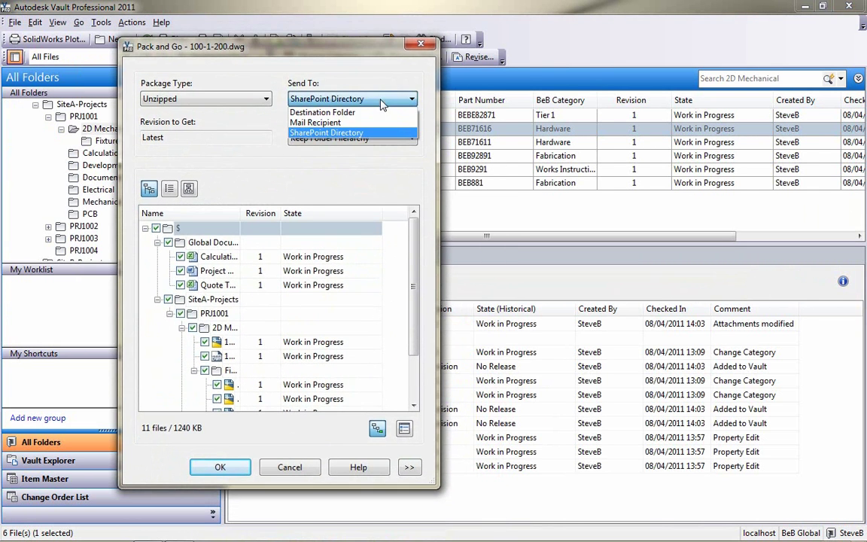
pyautogui.click(400, 133)
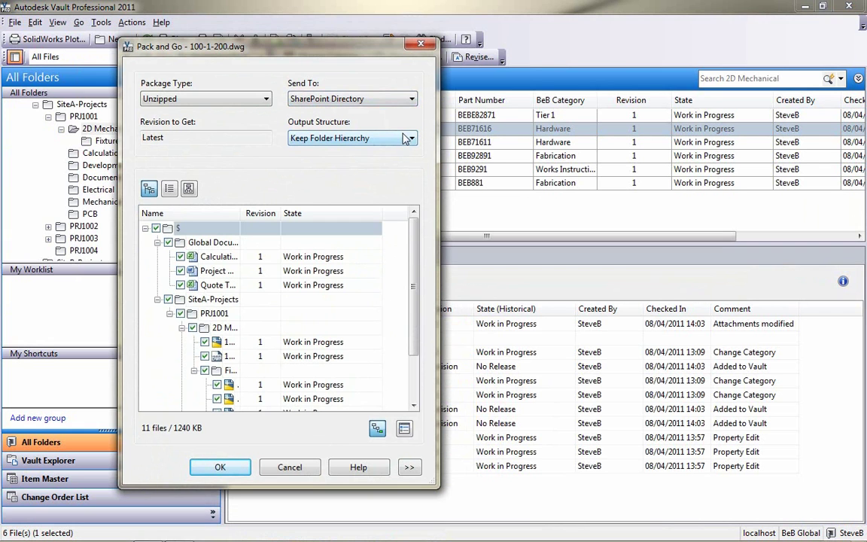
pyautogui.click(229, 99)
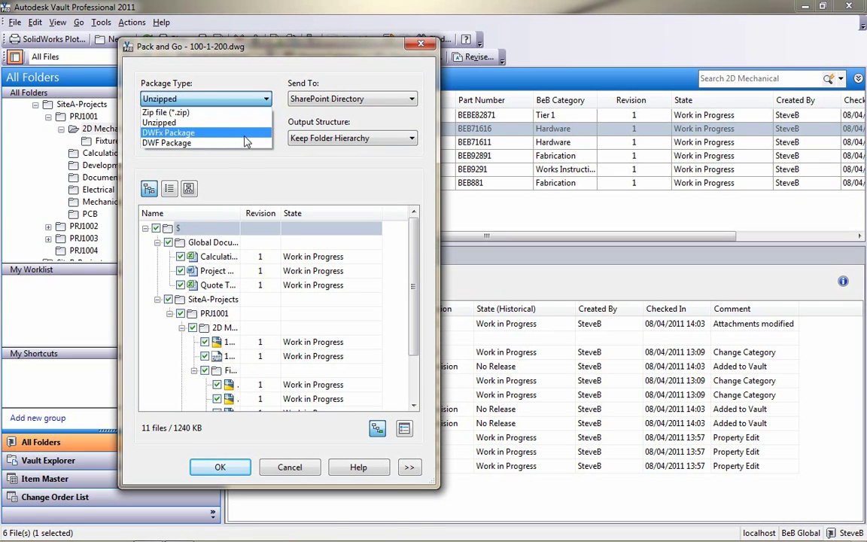
pyautogui.click(230, 99)
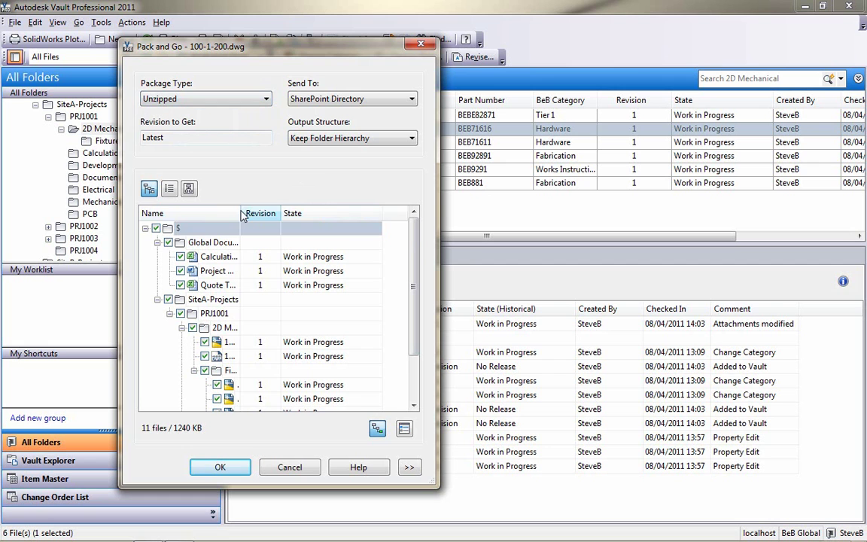
pyautogui.moveTo(243, 215); pyautogui.dragTo(280, 215)
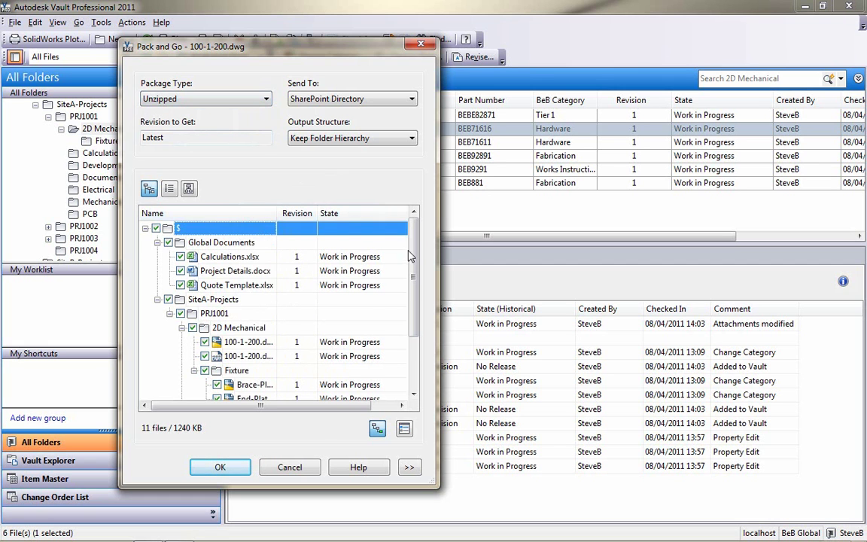
pyautogui.moveTo(410, 256); pyautogui.dragTo(412, 306)
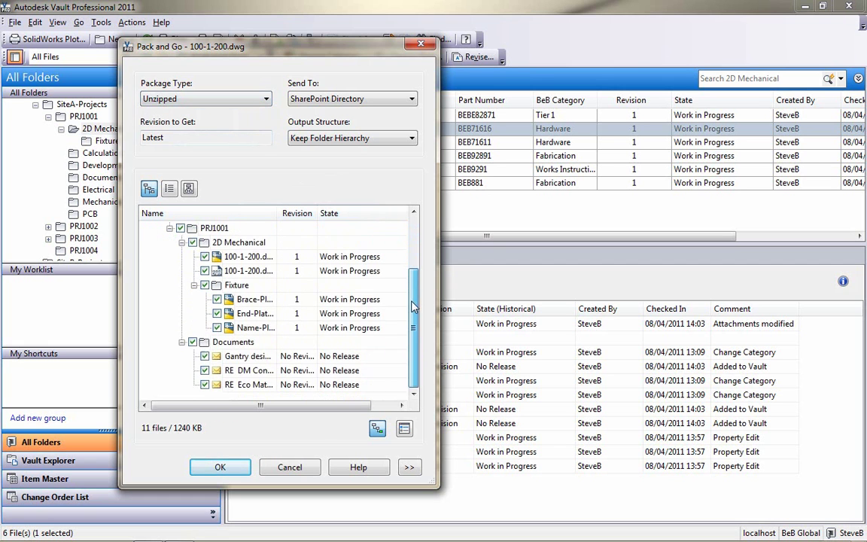
# Step: Accept the Pack and Go settings and confirm the package to choose its SharePoint destination
pyautogui.click(405, 428)
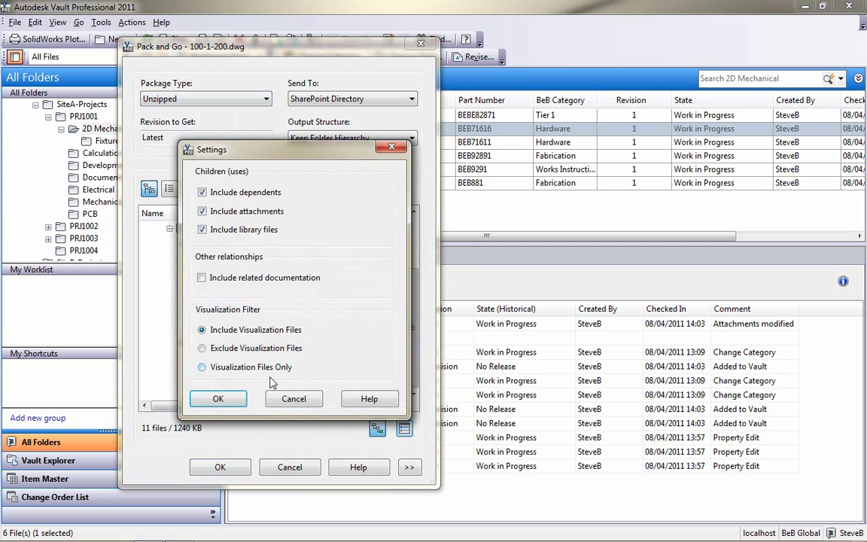
pyautogui.click(218, 398)
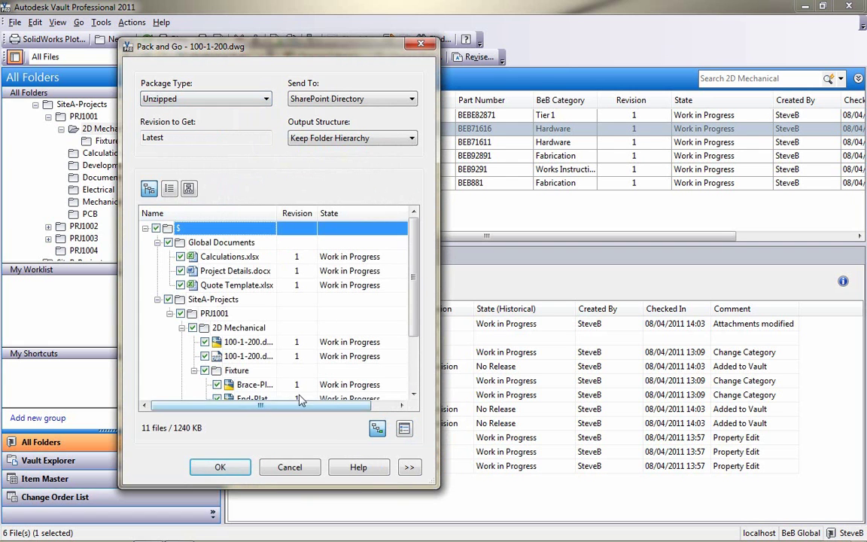
pyautogui.click(238, 473)
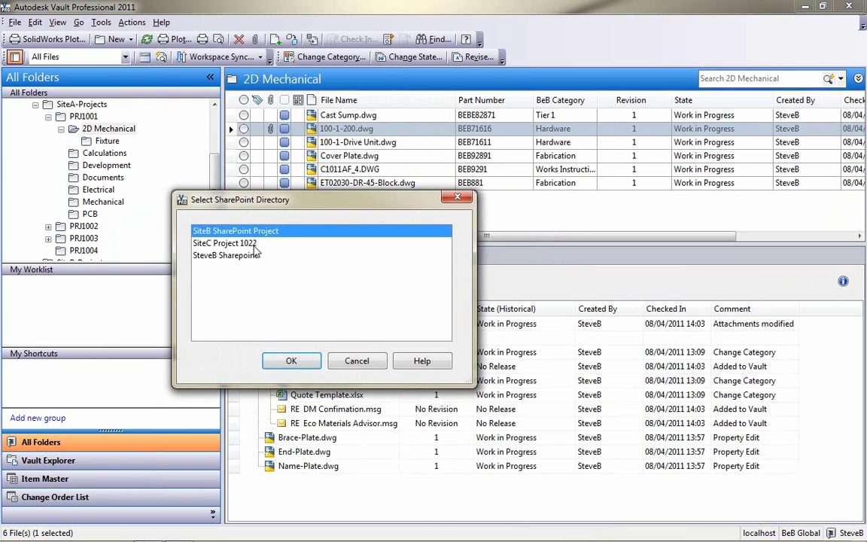
# Step: Upload the package to the SteveB Sharepoint site under a different user login, then leave Vault
pyautogui.click(254, 258)
pyautogui.click(291, 360)
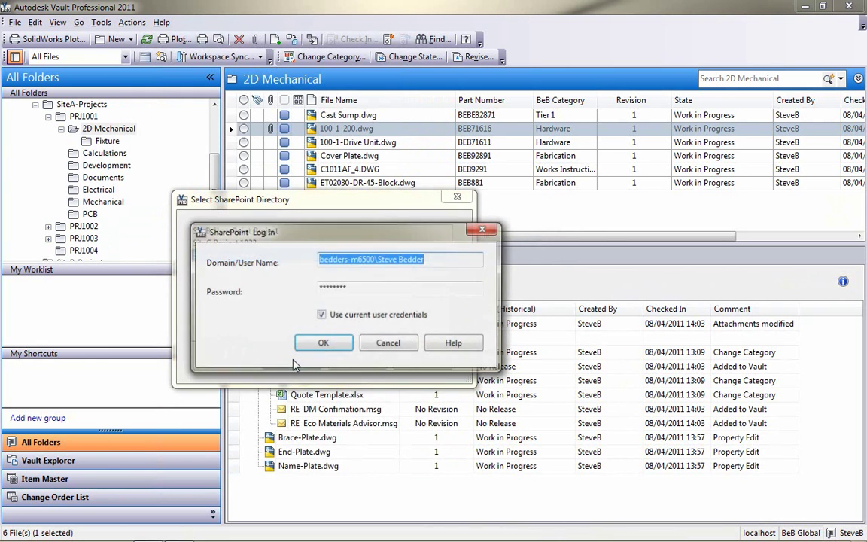
pyautogui.click(322, 316)
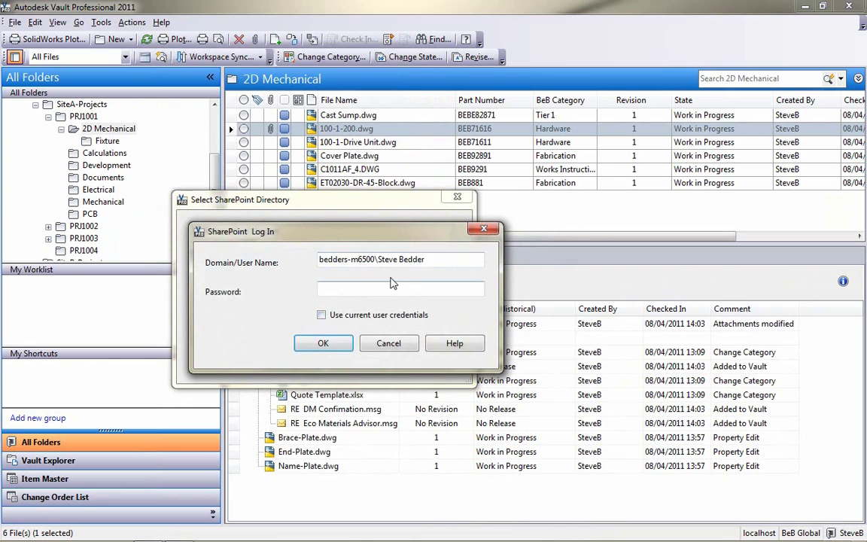
pyautogui.moveTo(425, 259); pyautogui.dragTo(319, 260)
pyautogui.write('ads\\')
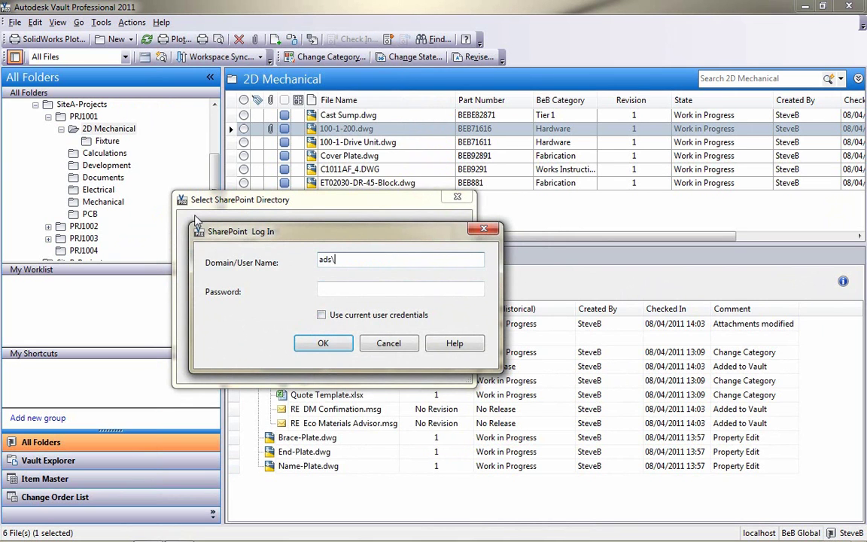
pyautogui.write('bedders')
pyautogui.press('Tab')
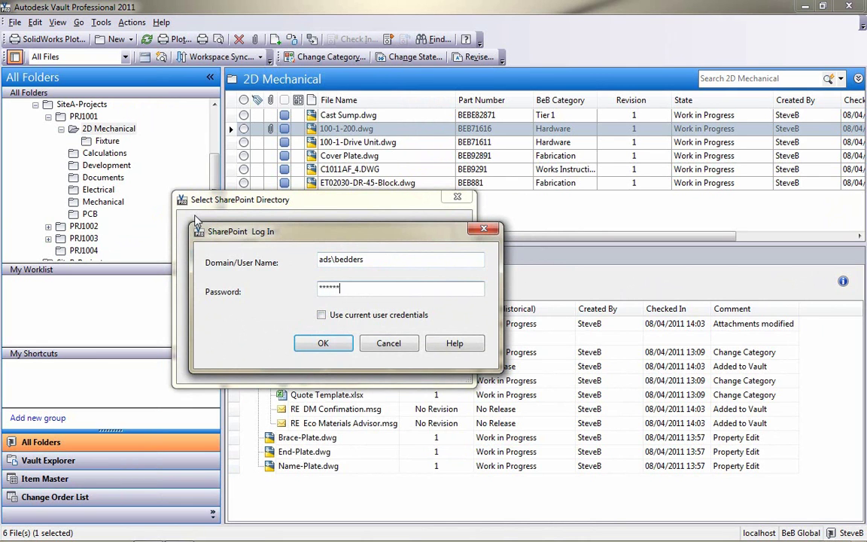
pyautogui.click(309, 343)
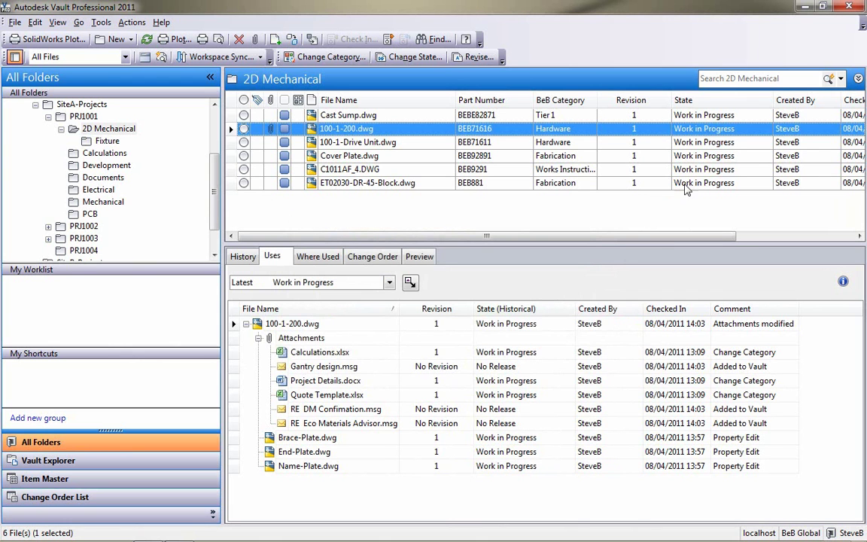
pyautogui.press('super+d')
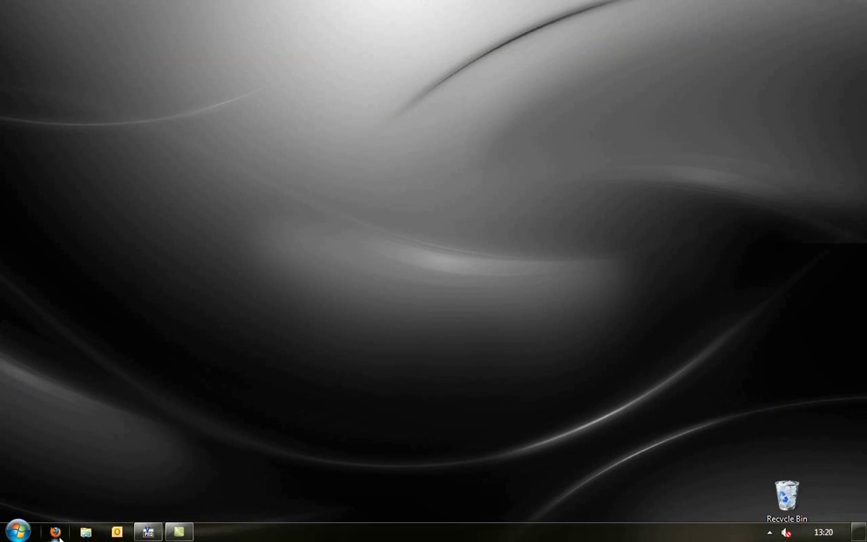
# Step: Reopen the personal SharePoint site in Firefox and open Vault Data, now holding the transmittal PDF
pyautogui.click(56, 533)
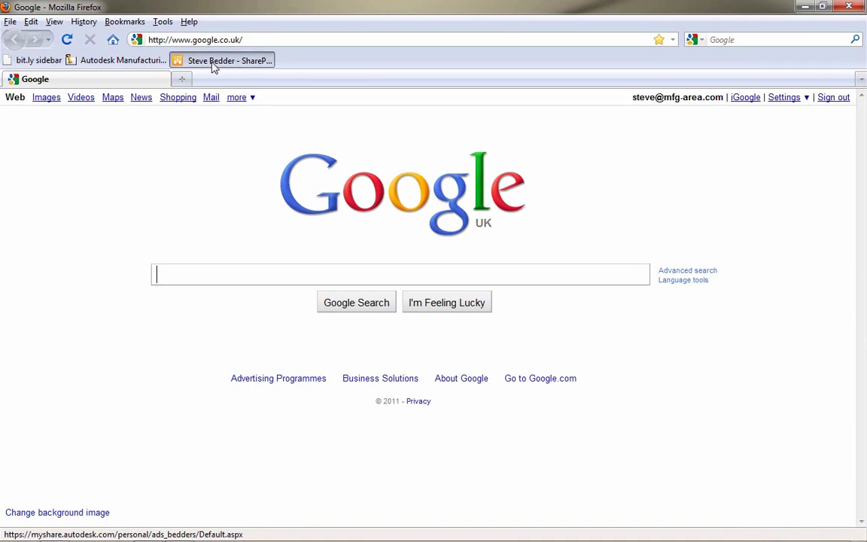
pyautogui.click(214, 61)
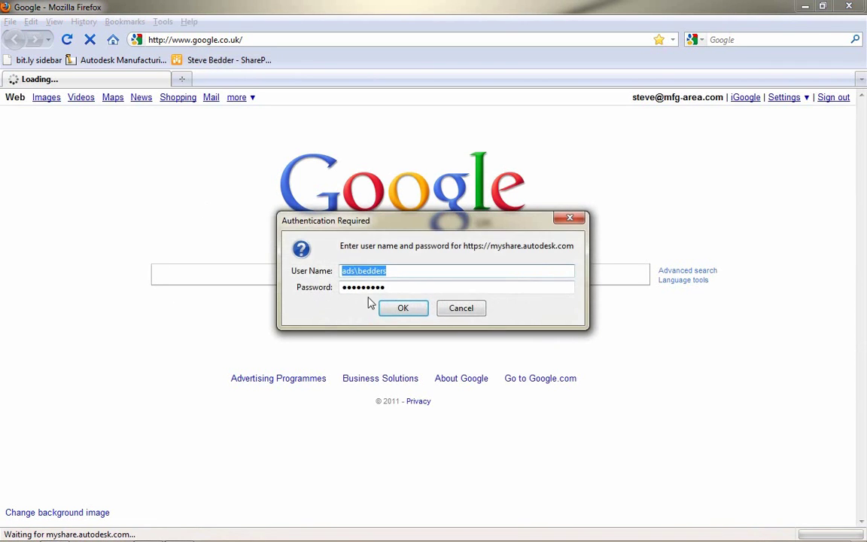
pyautogui.click(397, 309)
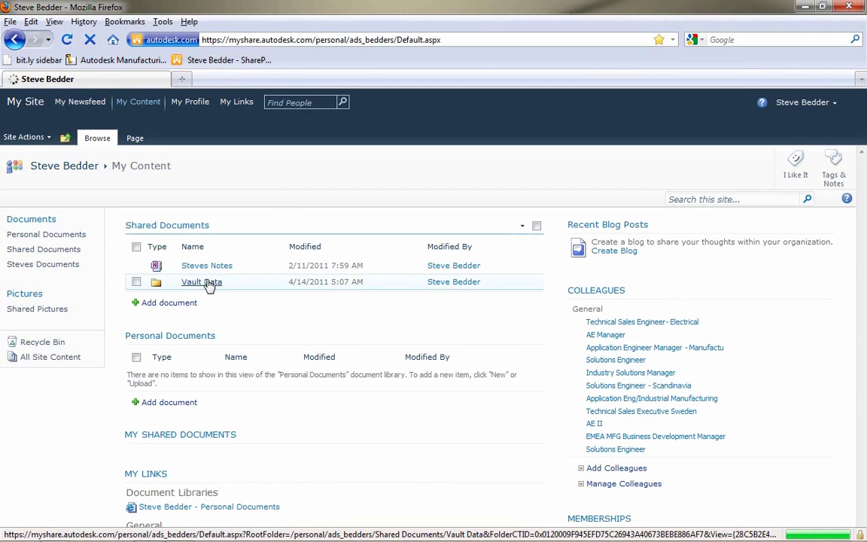
pyautogui.click(208, 283)
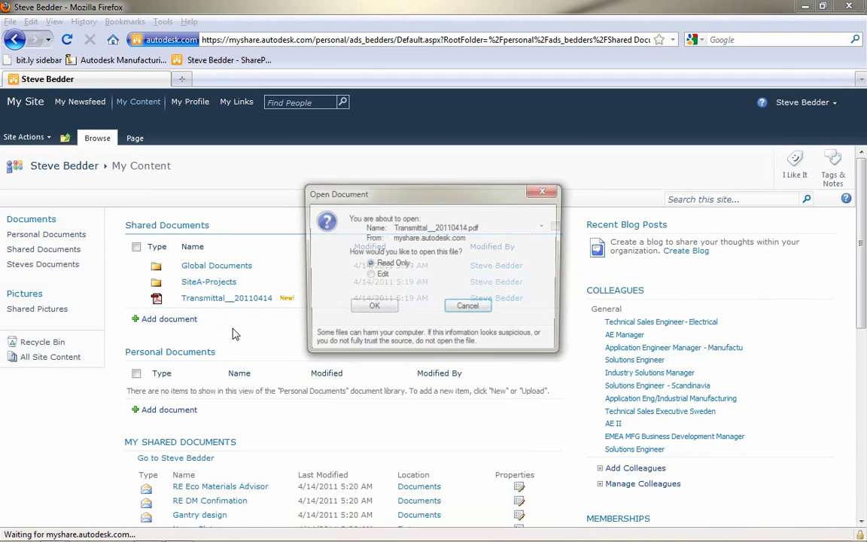
# Step: Open Transmittal__20110414.pdf read-only, scroll through its 11 transmitted files, fit the page, and go back
pyautogui.click(370, 310)
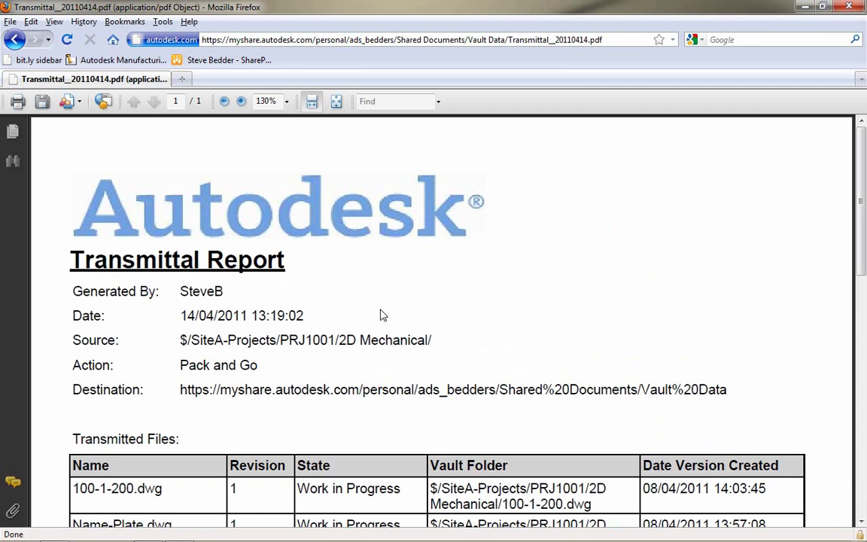
pyautogui.scroll(-5, 383, 316)
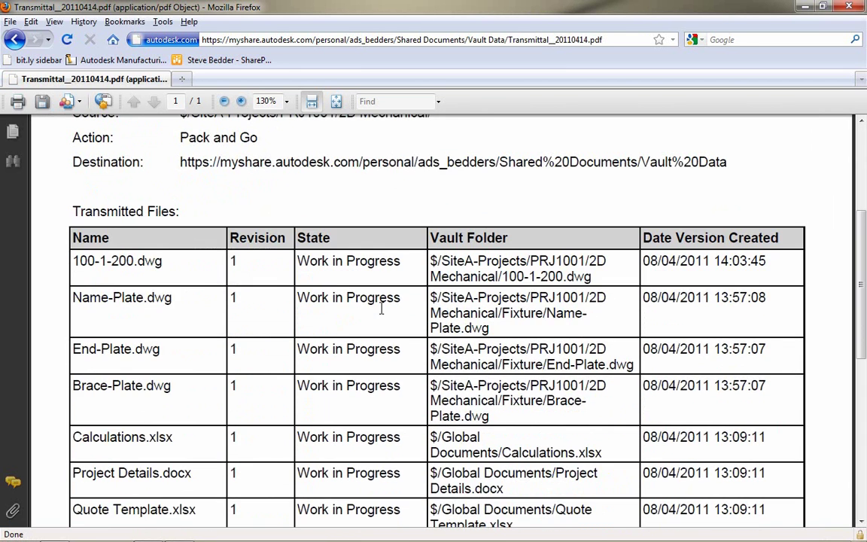
pyautogui.scroll(-2, 382, 309)
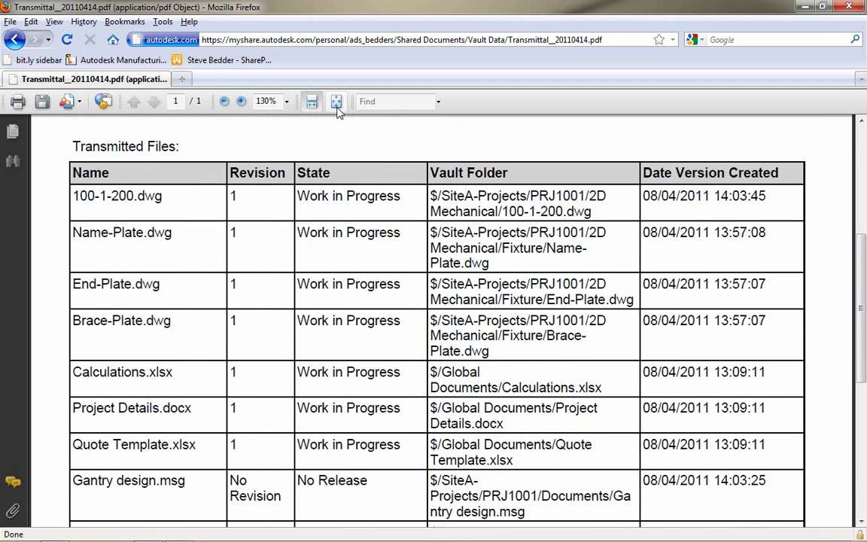
pyautogui.scroll(-3, 338, 226)
pyautogui.scroll(-1, 339, 226)
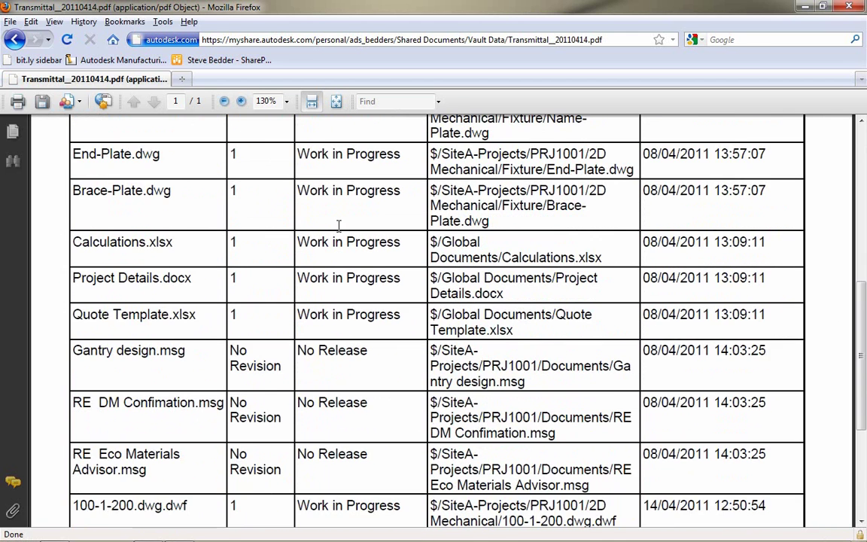
pyautogui.scroll(-3, 339, 225)
pyautogui.hotkey('ctrl', '0')
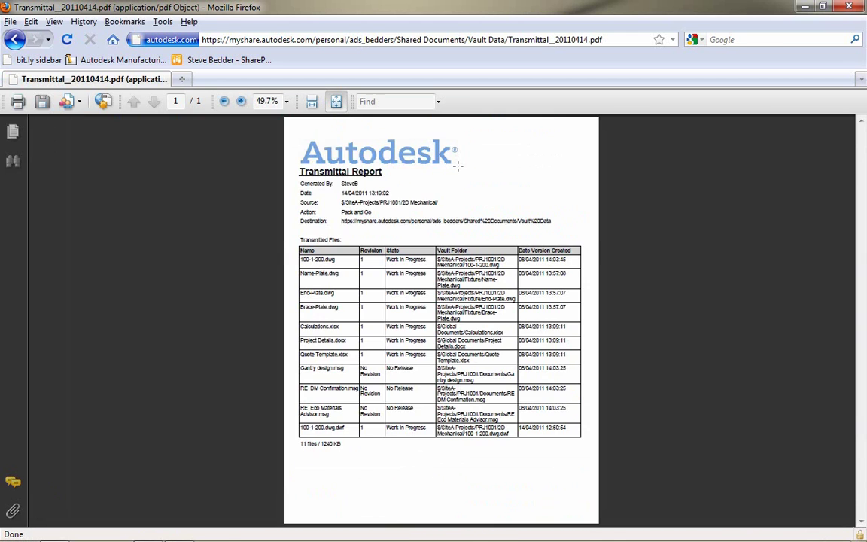
pyautogui.click(14, 39)
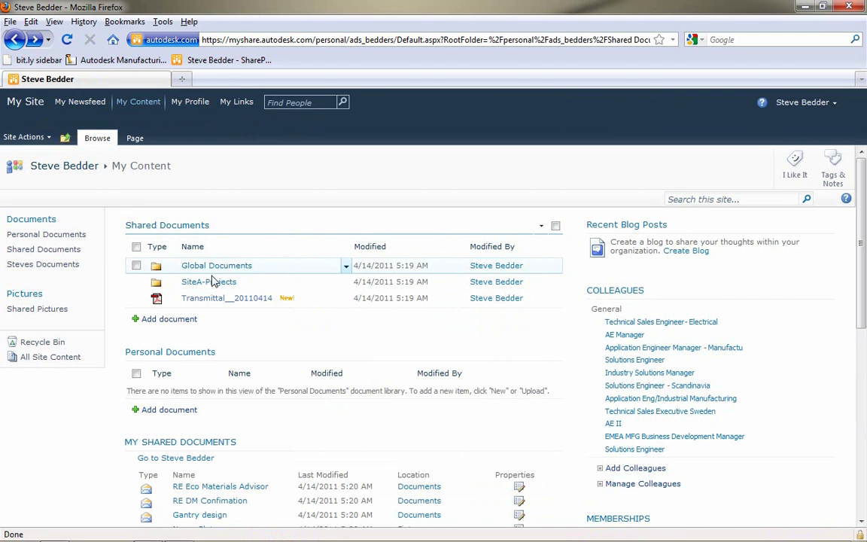
# Step: Browse to SiteA-Projects > PRJ1001 > 2D Mechanical and open 100-1-200.dwg.dwf with the DWF application
pyautogui.click(193, 283)
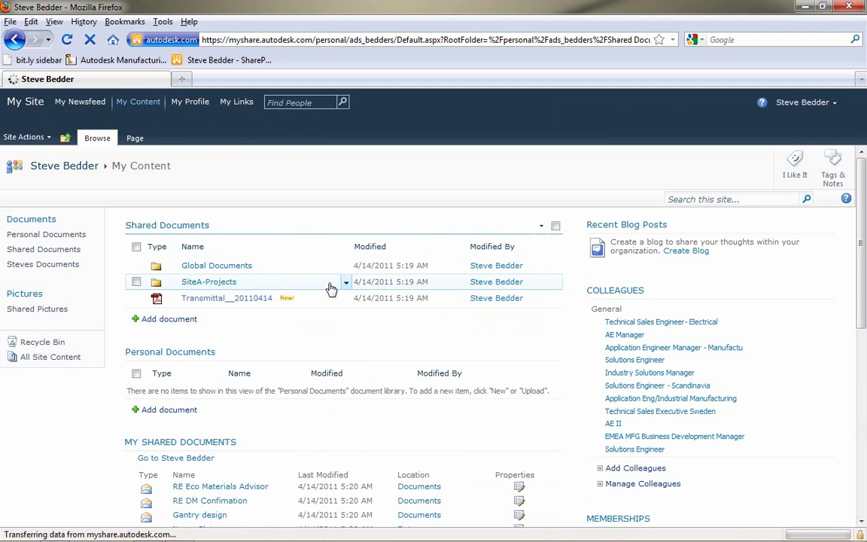
pyautogui.click(199, 266)
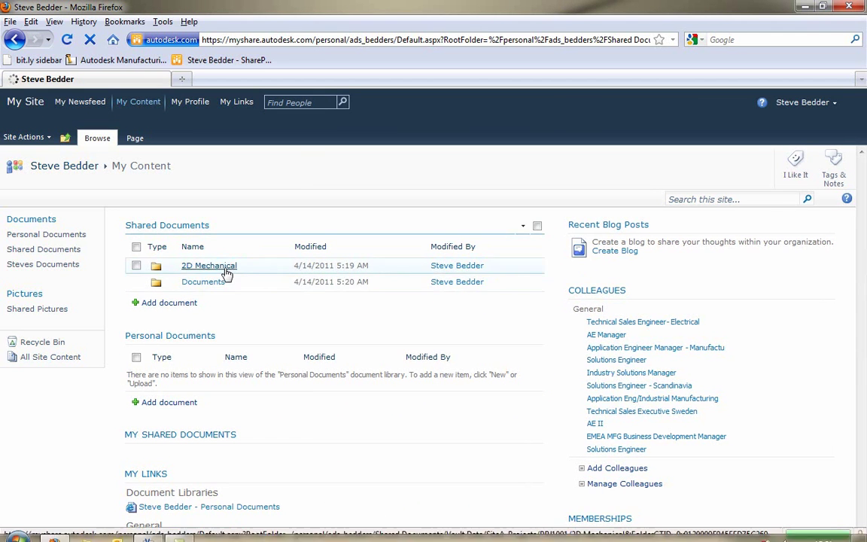
pyautogui.click(226, 267)
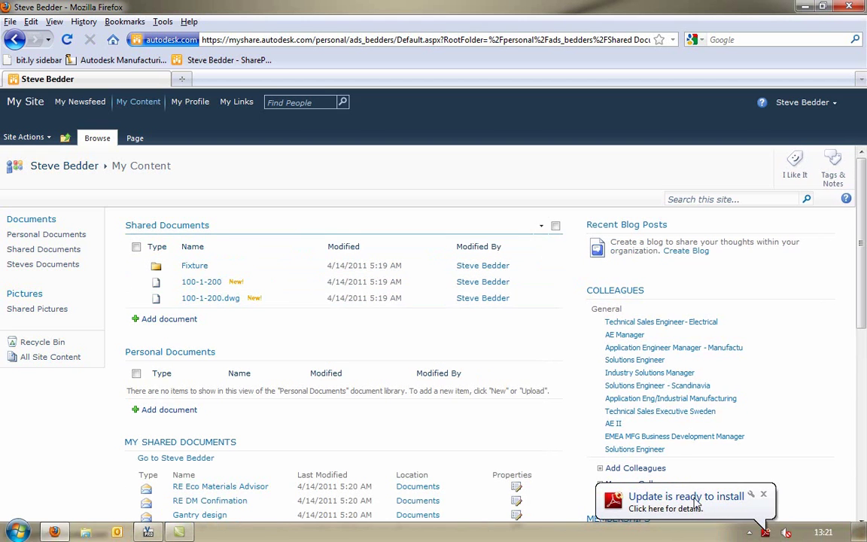
pyautogui.click(763, 495)
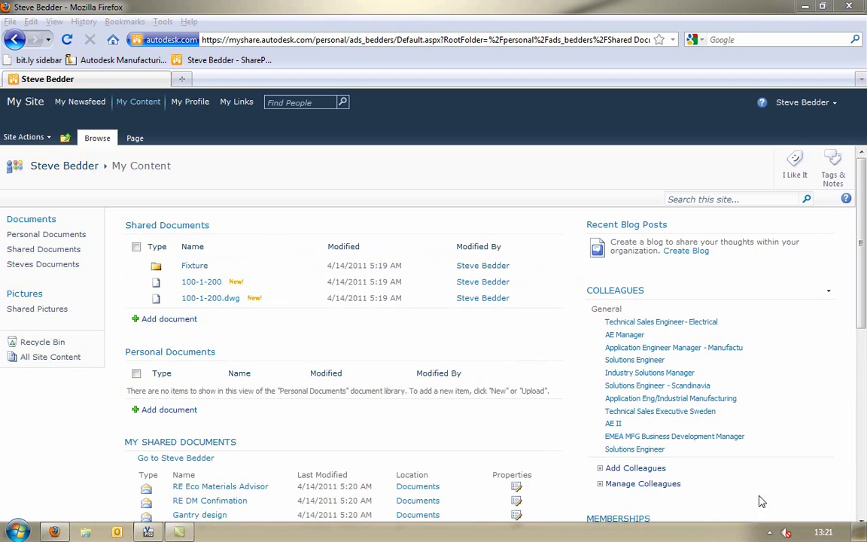
pyautogui.click(215, 322)
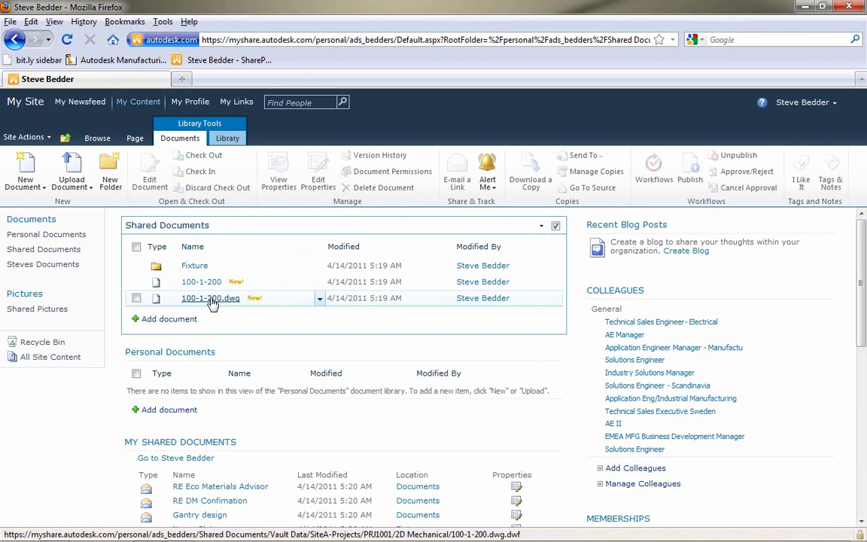
pyautogui.click(213, 299)
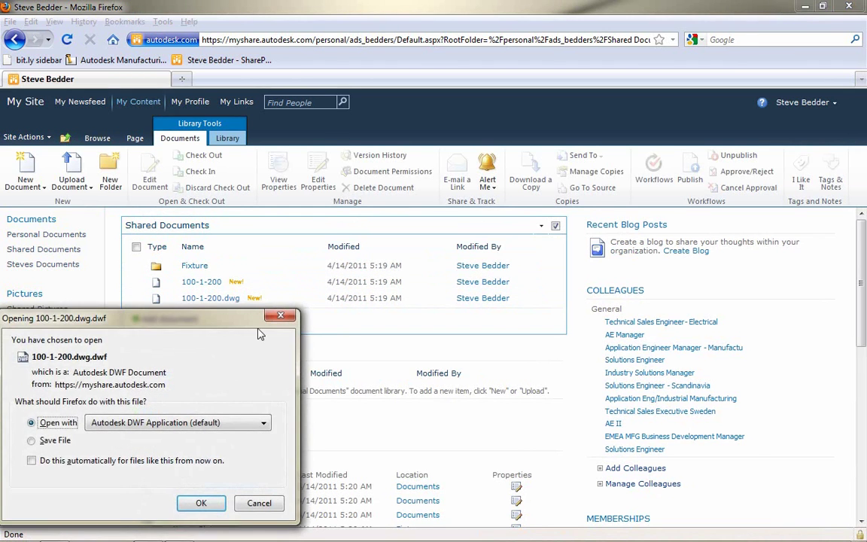
pyautogui.moveTo(207, 323); pyautogui.dragTo(271, 262)
# Step: View the 100-1-200 DWF in Design Review, panning across the drawing, then close it
pyautogui.click(265, 443)
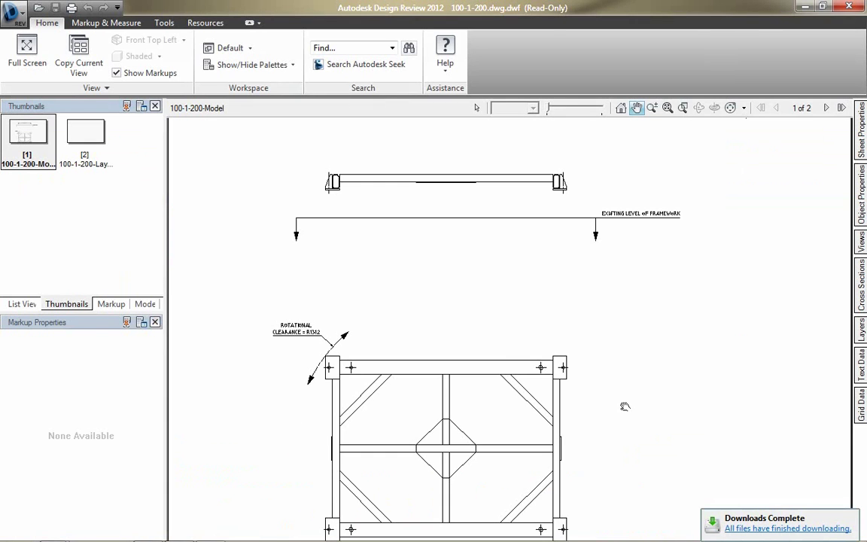
pyautogui.moveTo(625, 407)
pyautogui.mouseDown()
pyautogui.moveTo(616, 298)
pyautogui.moveTo(586, 412)
pyautogui.mouseUp()
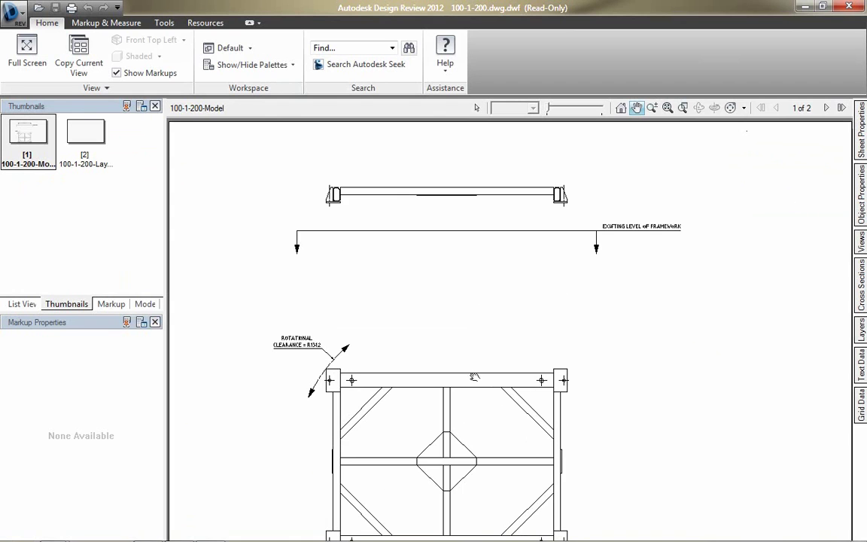
pyautogui.moveTo(474, 377); pyautogui.dragTo(478, 319)
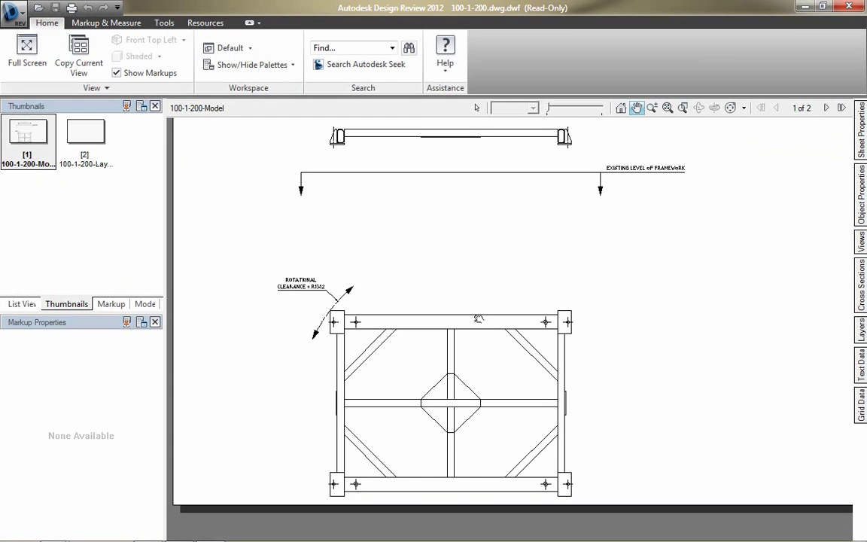
pyautogui.click(851, 8)
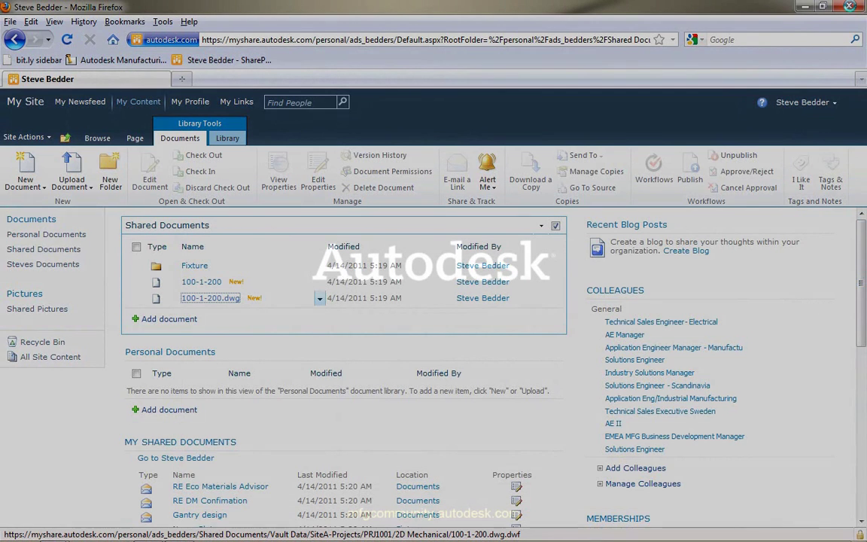